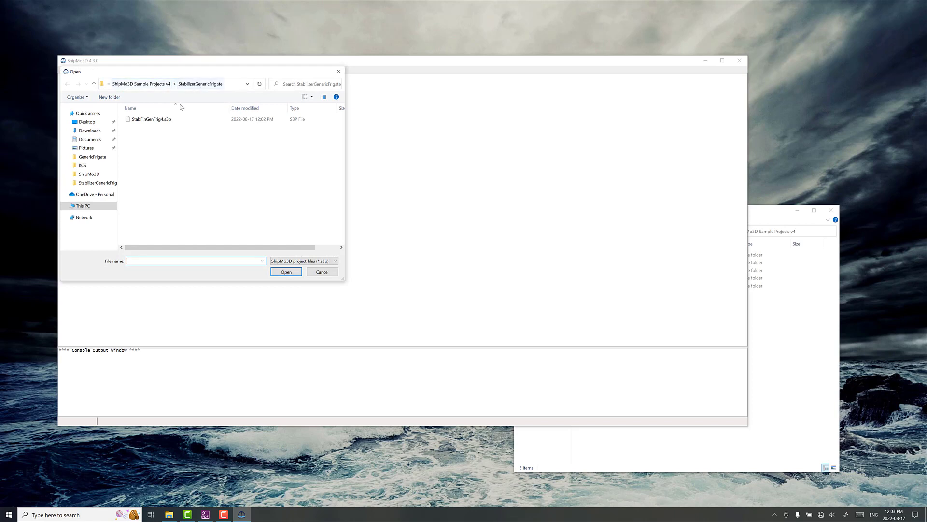
# Open the project StabFinGenFrig4.s3p and view its PanelHull, PanelLid and RadDif data.
pyautogui.click(163, 121)
pyautogui.click(280, 274)
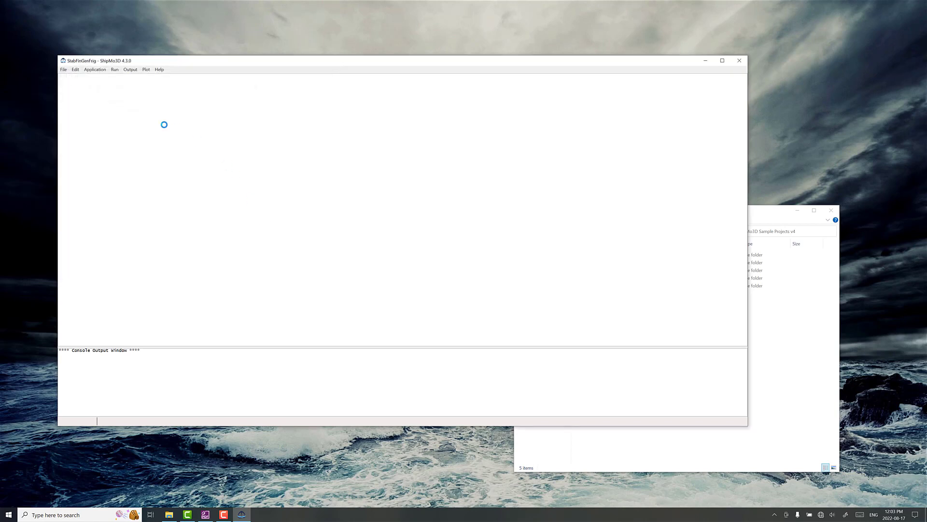
pyautogui.click(86, 78)
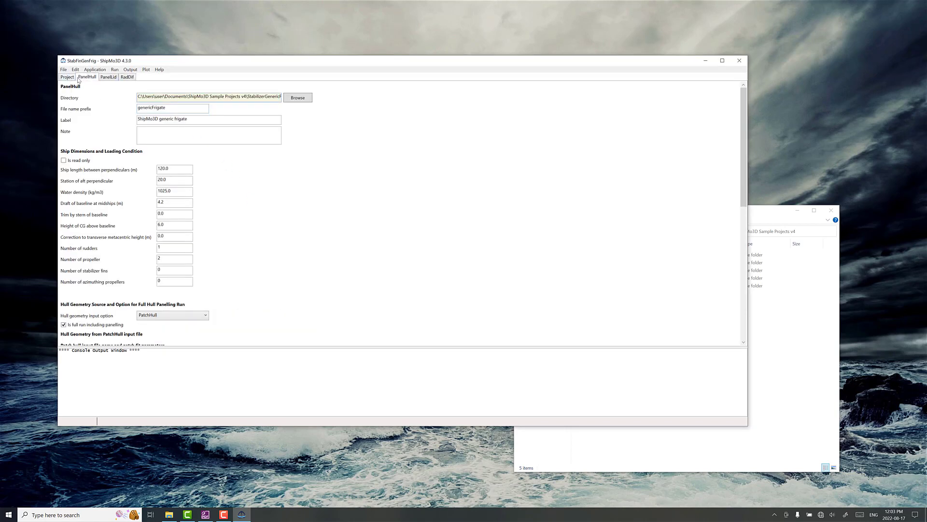
pyautogui.click(108, 77)
pyautogui.click(127, 77)
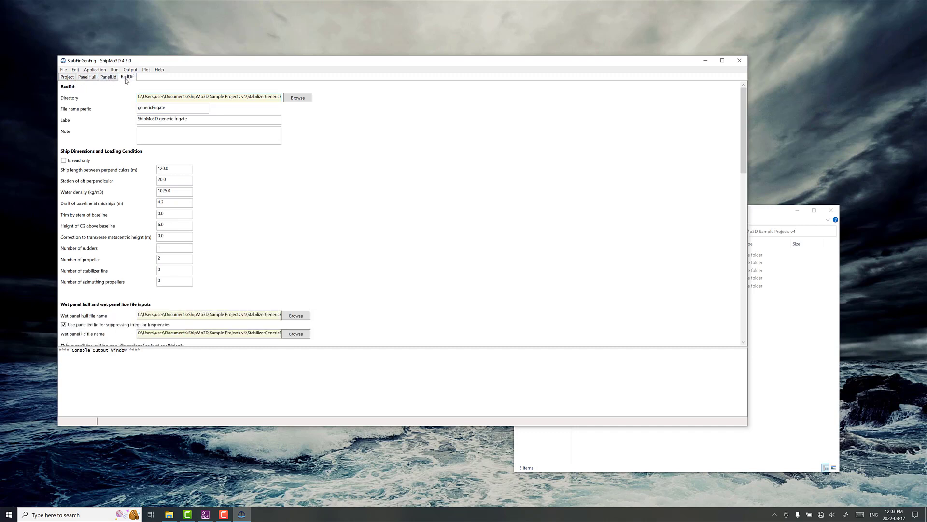
# Add the existing BuildShip data file StabFinGenFrigBuildShip4.s3i to the project.
pyautogui.click(64, 70)
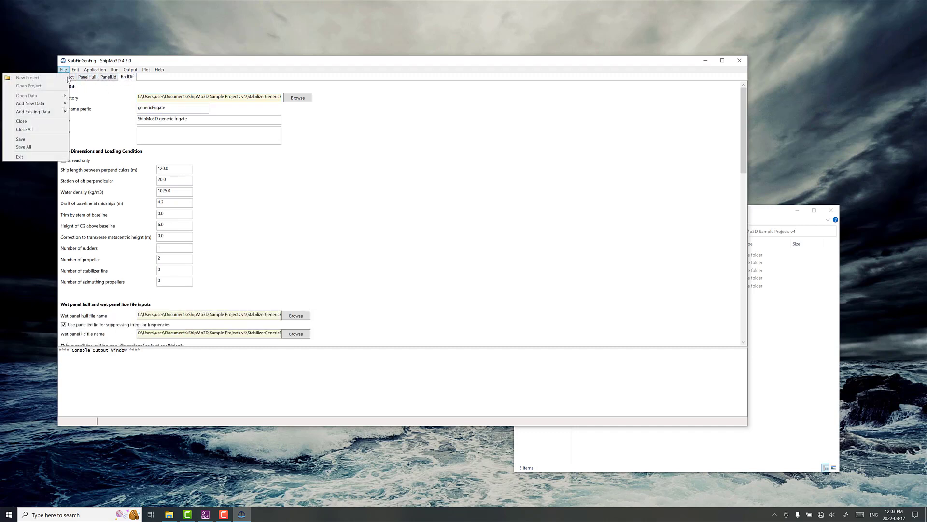
pyautogui.moveTo(56, 114)
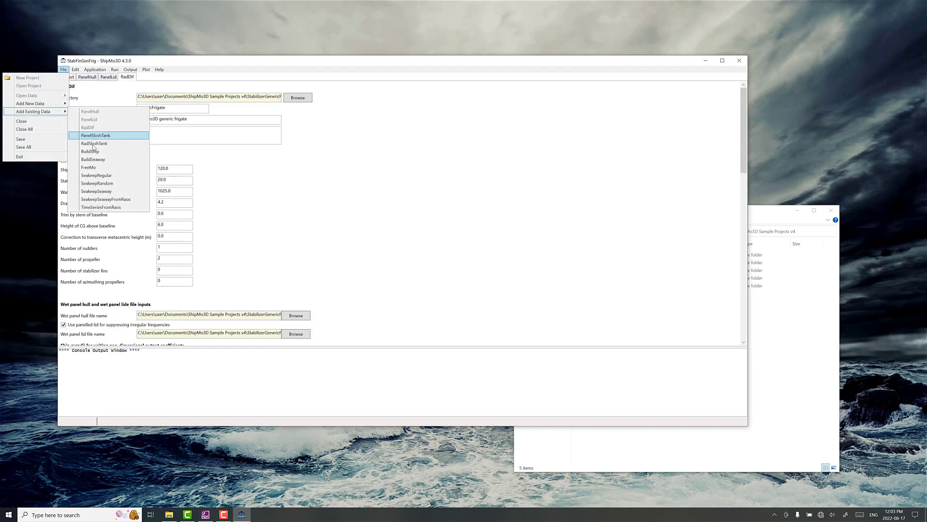
pyautogui.click(91, 151)
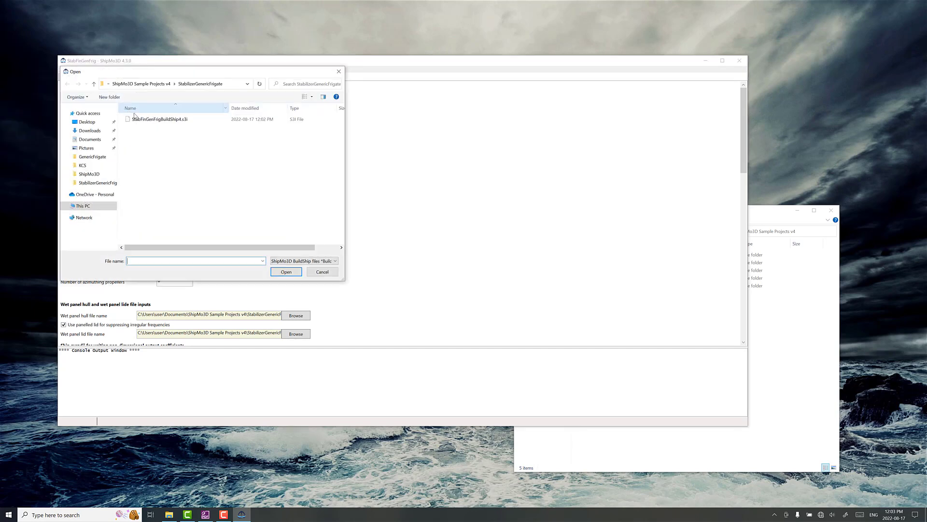
pyautogui.click(161, 120)
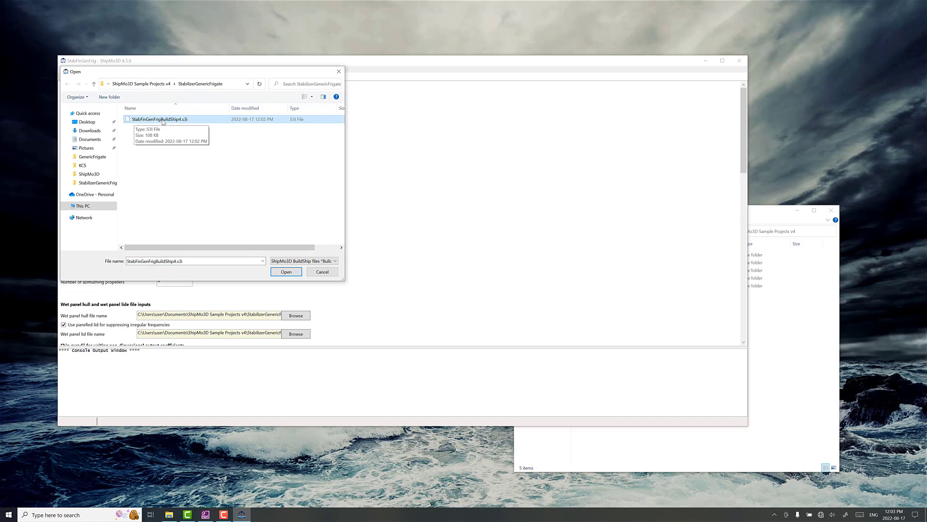
pyautogui.click(286, 272)
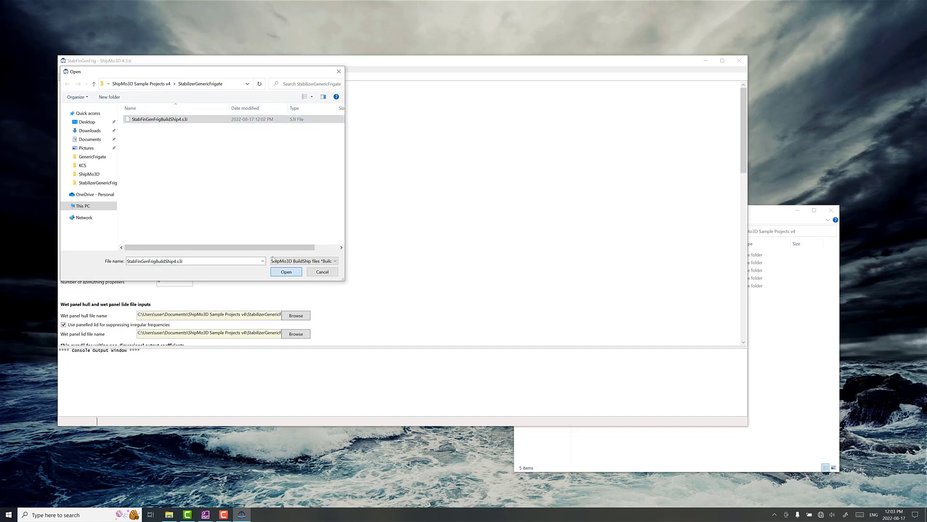
# Set BuildShip's hull radiation and diffraction file to genericFrigateRadDifDB.bin and its dry panel hull file to genericFrigateDryPanelHull.bin.
pyautogui.scroll(-3, 267, 221)
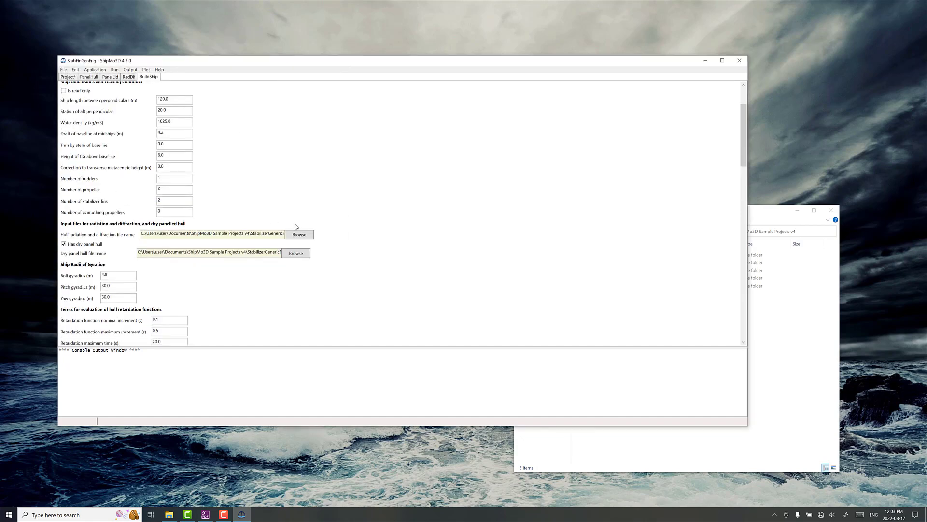
pyautogui.click(300, 235)
pyautogui.click(159, 121)
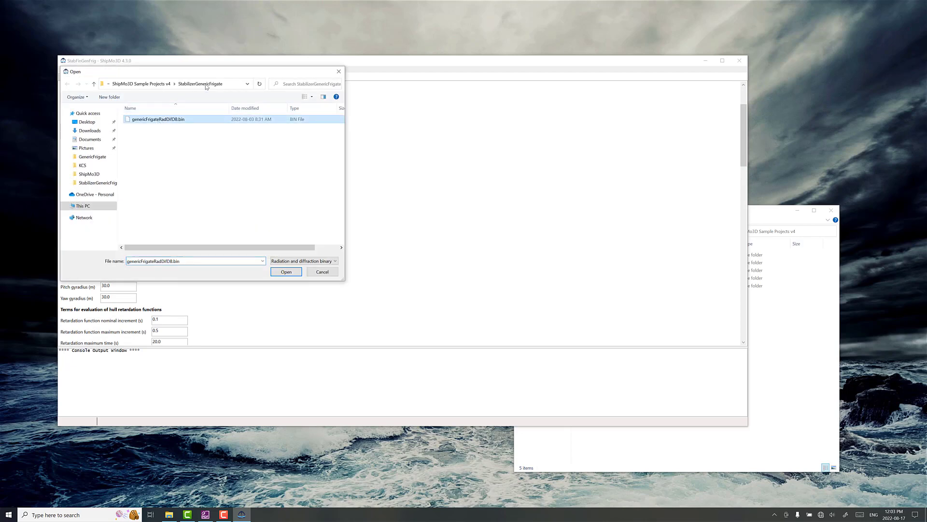
pyautogui.click(273, 273)
pyautogui.click(296, 253)
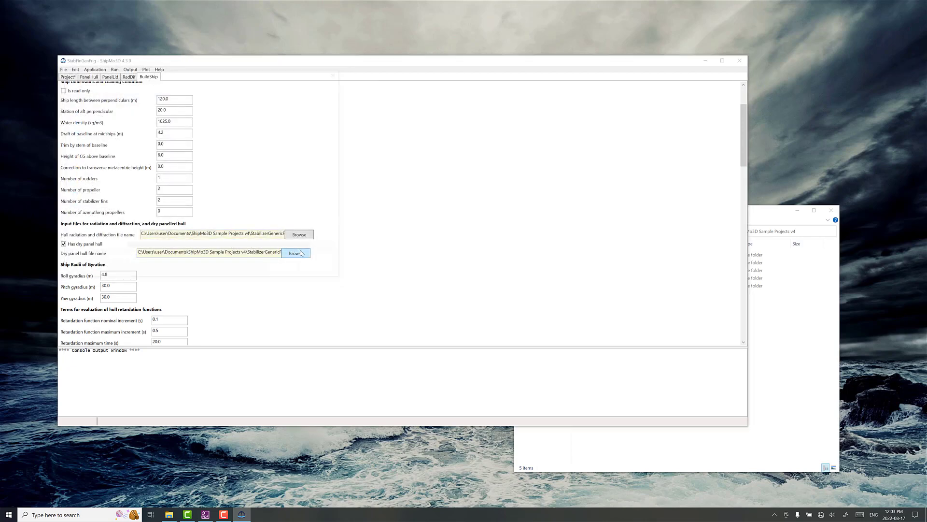
pyautogui.click(164, 120)
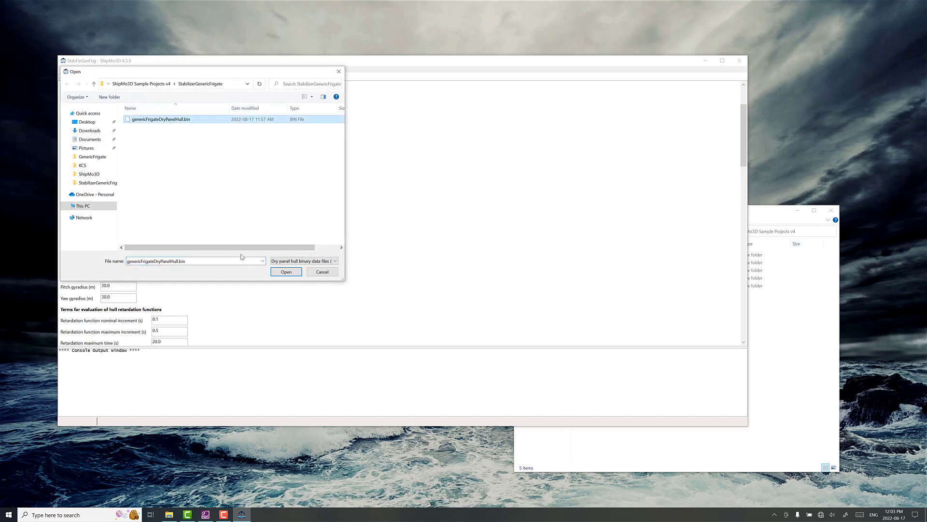
pyautogui.click(282, 273)
# Expand the stabilizer fins in the BuildShip ship appendages and select the port and starboard fin pair.
pyautogui.scroll(-5, 210, 246)
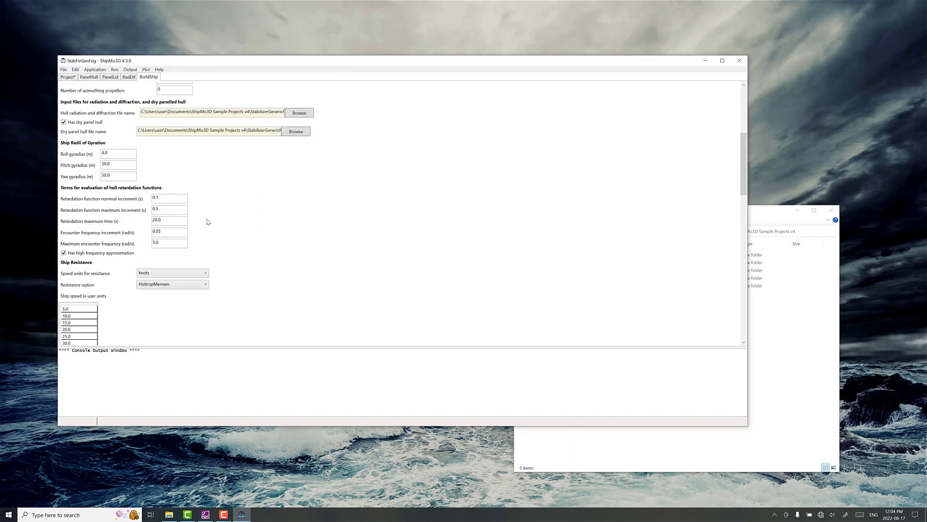
pyautogui.scroll(-3, 208, 221)
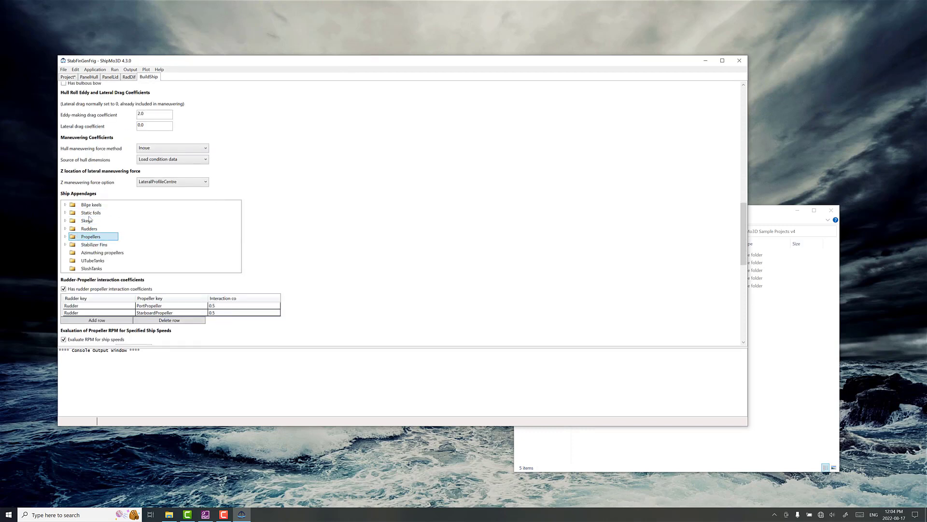
pyautogui.click(93, 212)
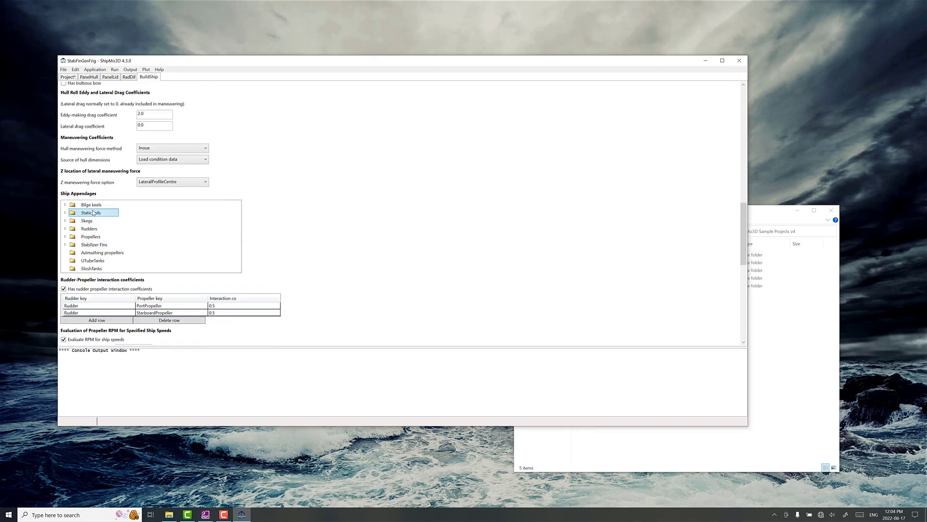
pyautogui.click(66, 245)
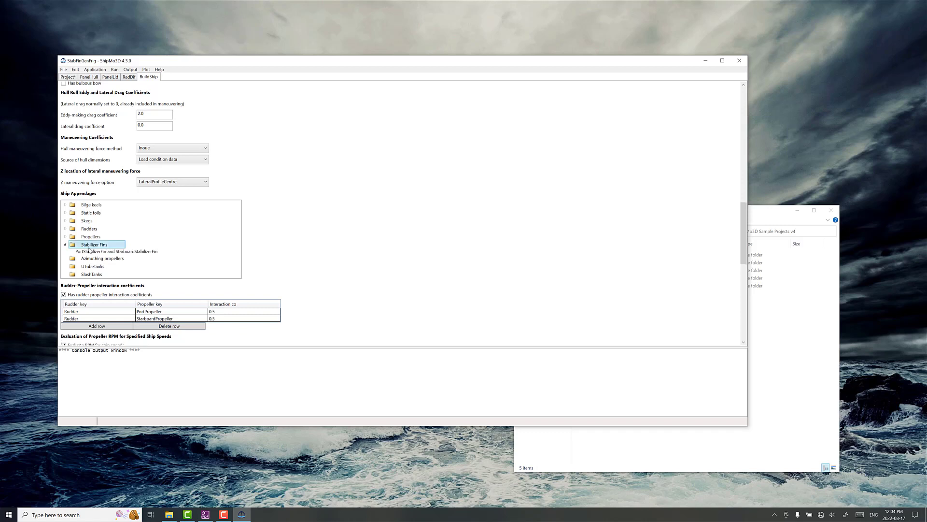
pyautogui.click(96, 252)
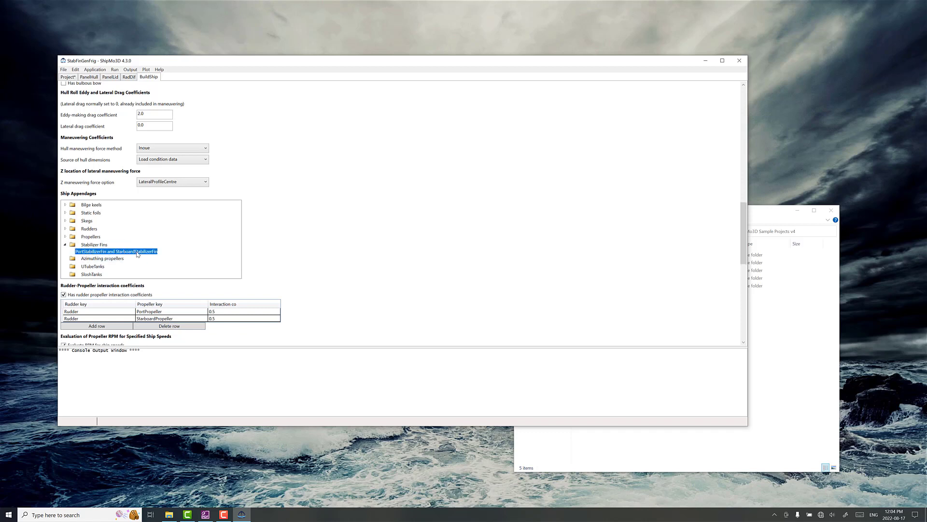
# Switch to Foxit PhantomPDF to read the validation report's section 9 tables on the frigate and stabilizer fins, locating the PDF in Documents.
pyautogui.click(205, 515)
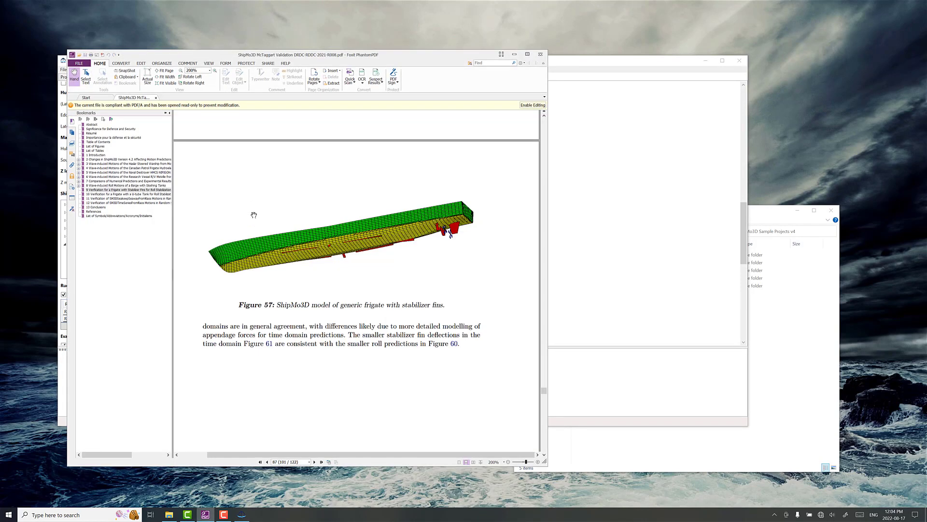
pyautogui.scroll(5, 255, 229)
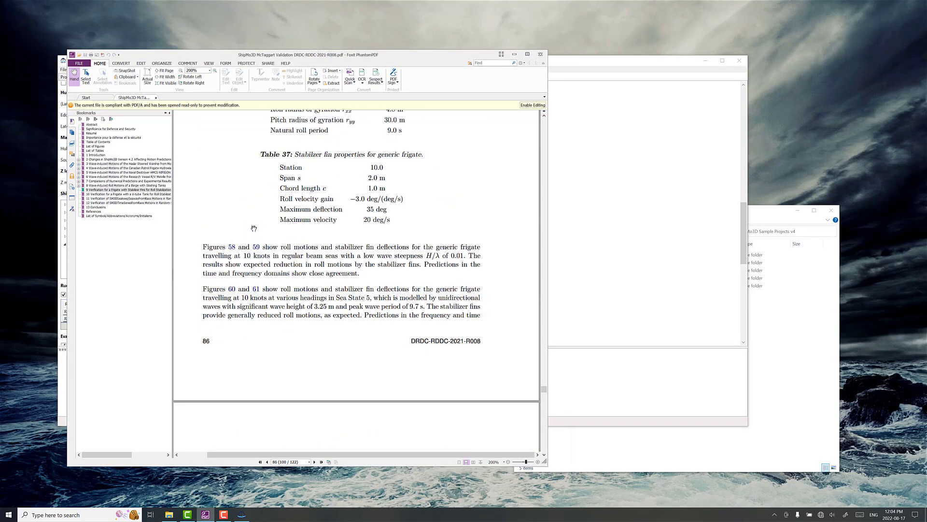
pyautogui.click(801, 434)
pyautogui.click(577, 231)
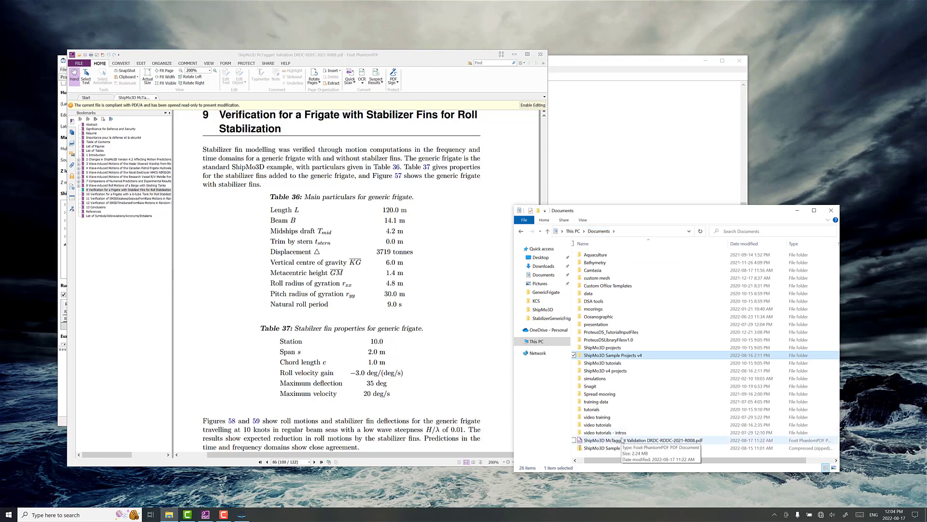
pyautogui.click(622, 441)
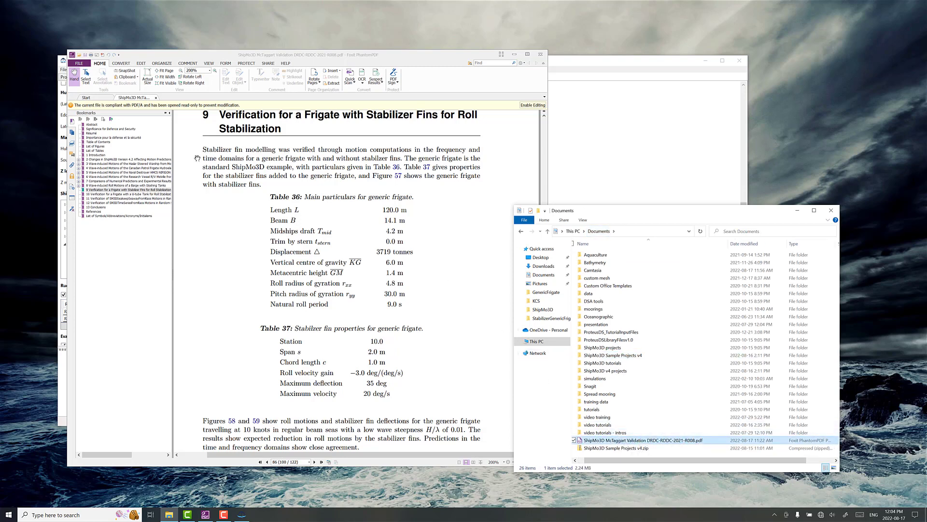
pyautogui.scroll(1, 198, 158)
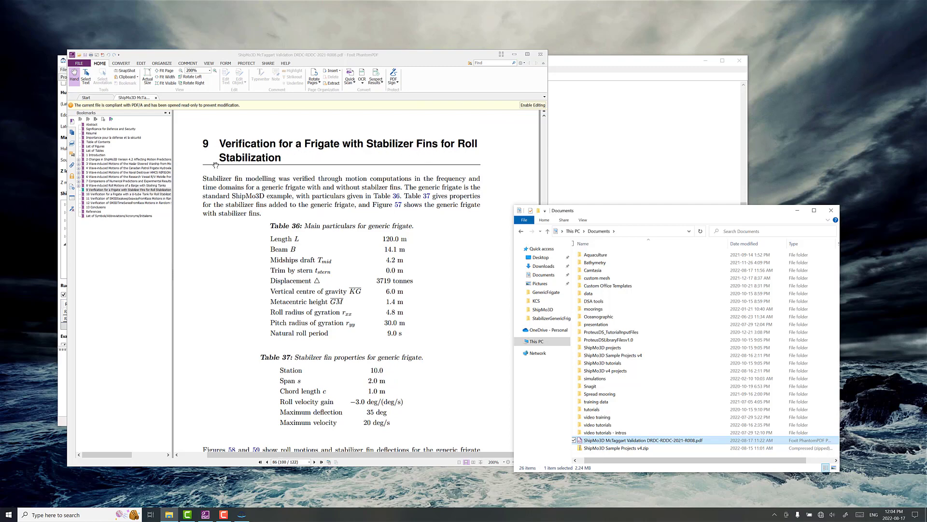
pyautogui.scroll(-1, 249, 249)
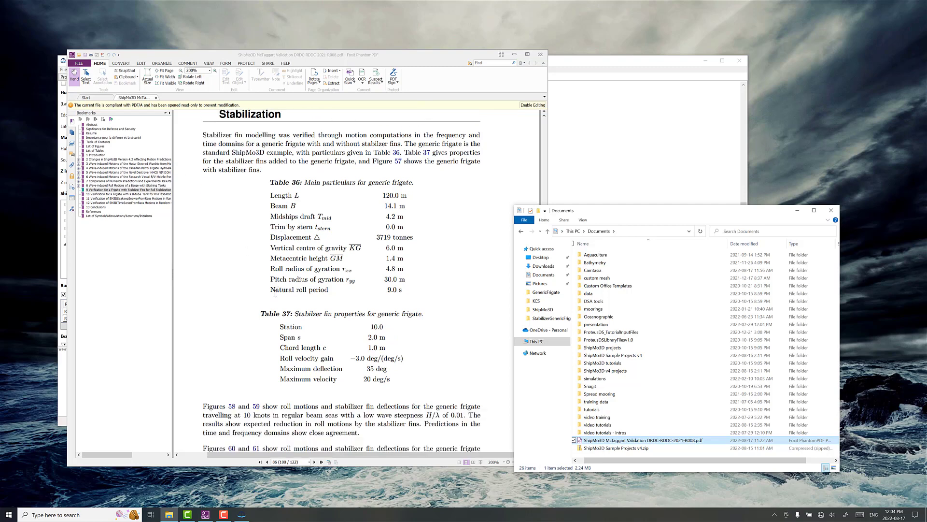
pyautogui.scroll(-1, 279, 284)
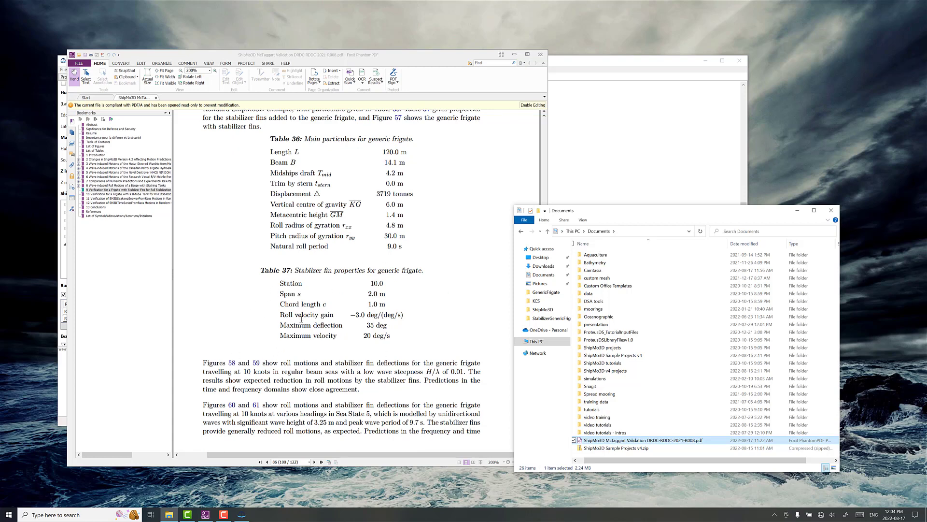
pyautogui.click(514, 55)
# Open the stabilizer fin pair's properties, review the fin geometry, autopilot control parameters and gains, and close them.
pyautogui.click(111, 252)
pyautogui.rightClick(111, 252)
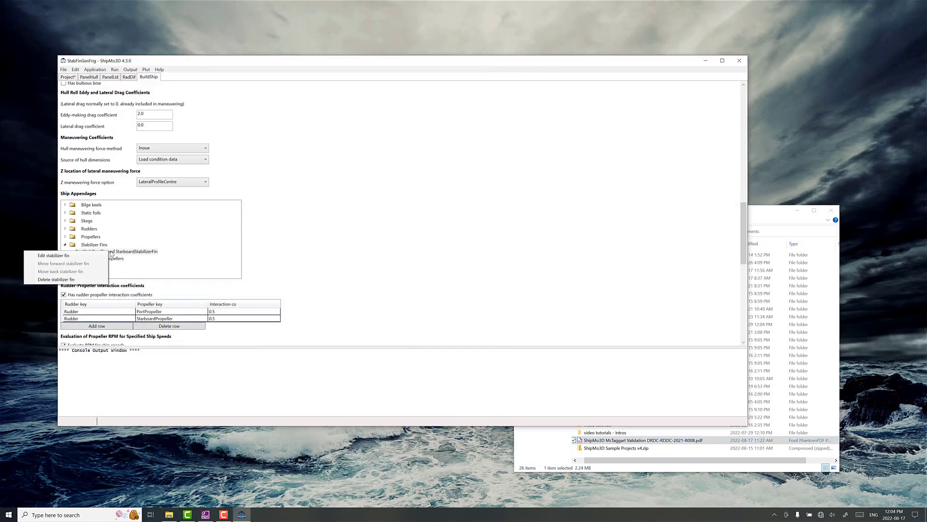
pyautogui.click(109, 255)
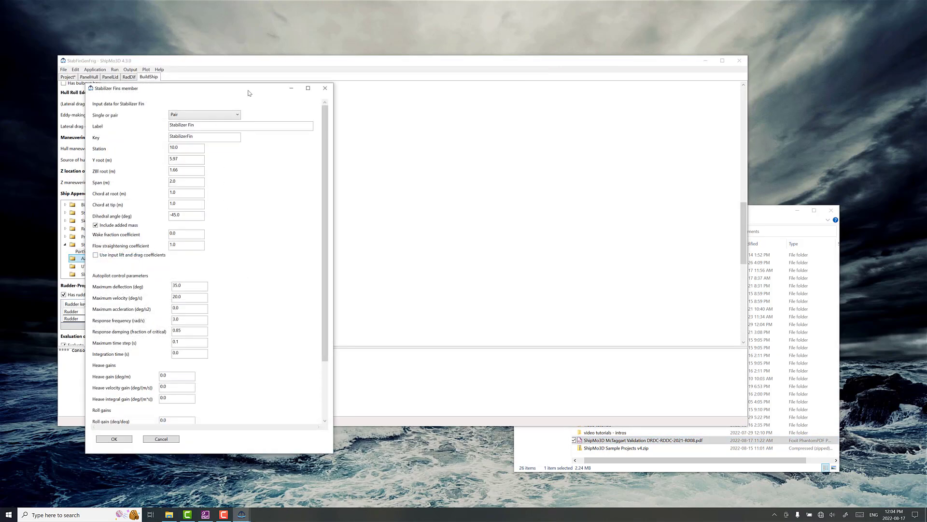
pyautogui.moveTo(250, 92); pyautogui.dragTo(552, 90)
pyautogui.scroll(-3, 507, 278)
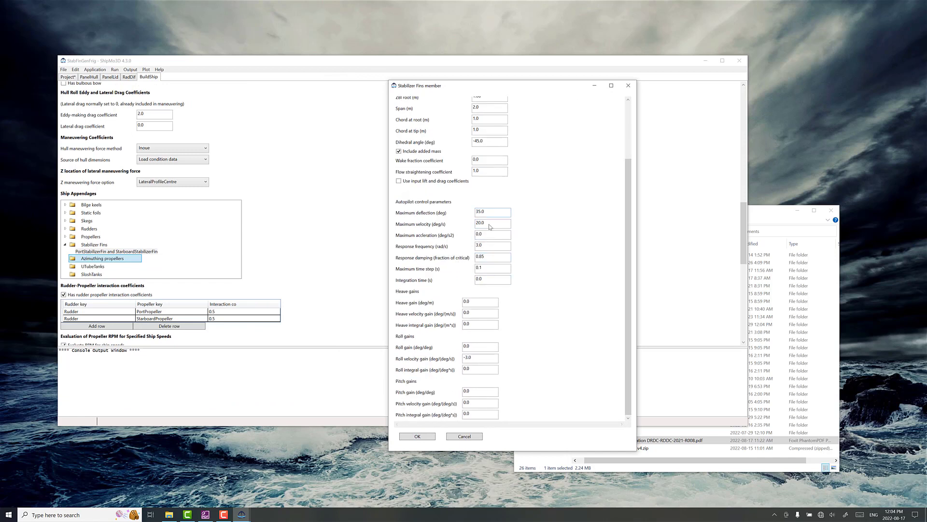
pyautogui.click(483, 278)
pyautogui.scroll(2, 485, 204)
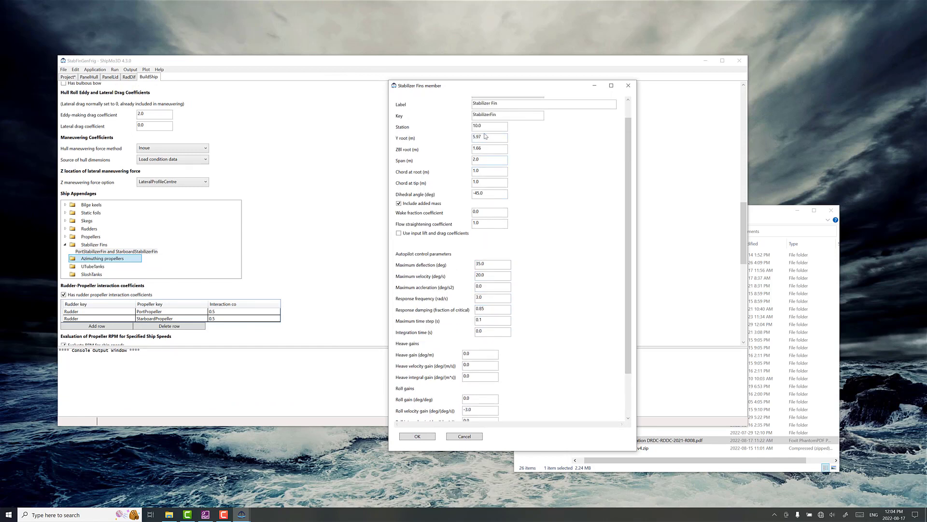
pyautogui.click(454, 438)
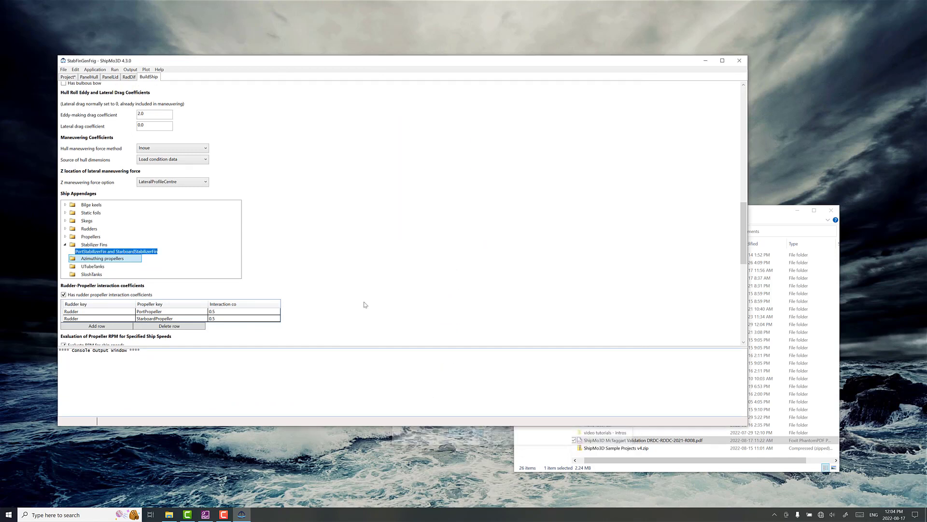
# Run the BuildShip computation for the frigate with stabilizer fins and dismiss the completion message.
pyautogui.scroll(-10, 361, 256)
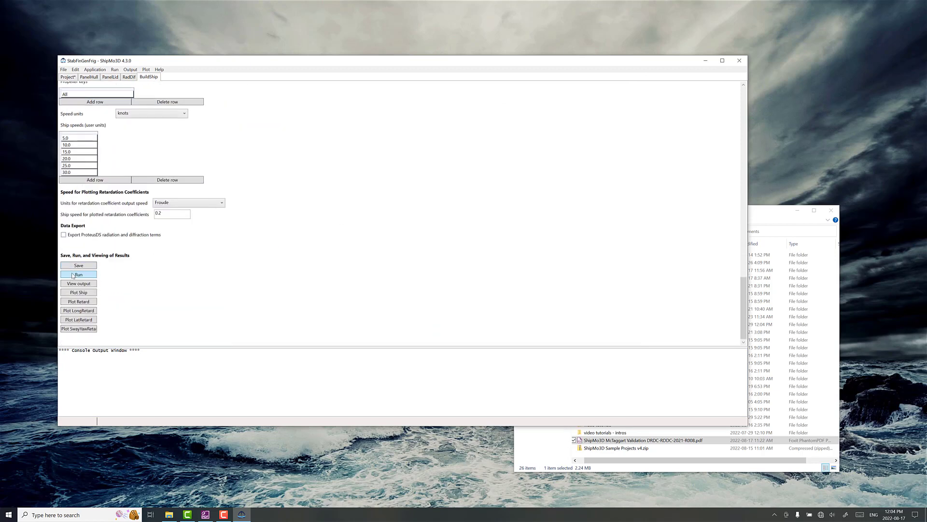
pyautogui.click(73, 275)
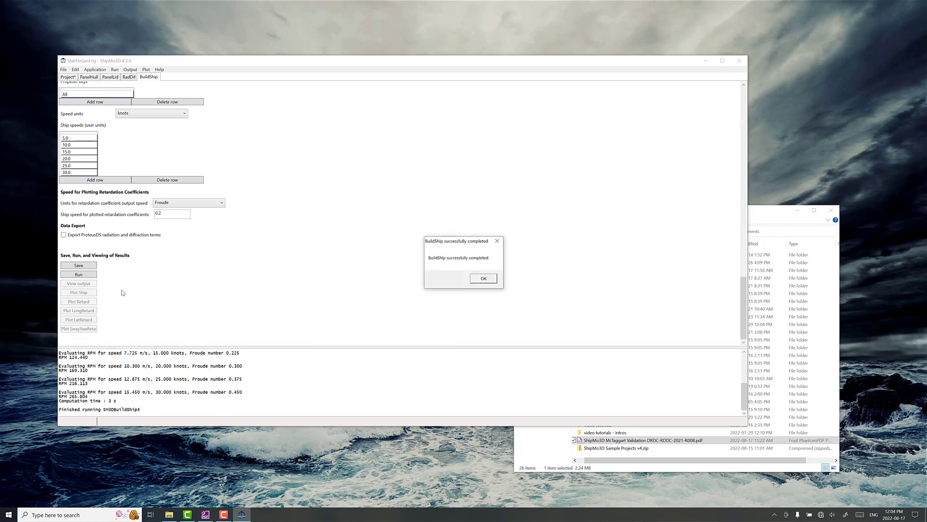
pyautogui.click(471, 280)
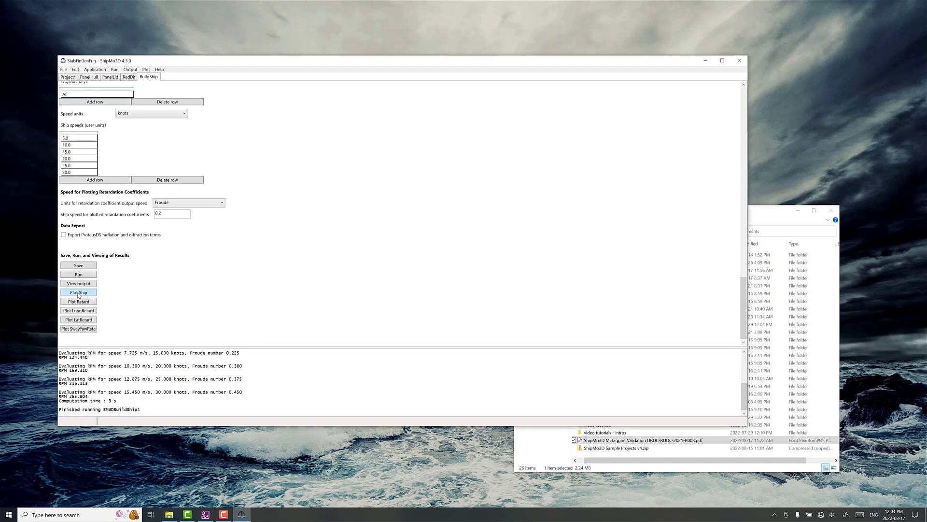
# Plot the ship with panel outlines shown, using a camera vertical position of -22 degrees and a view angle of 5 degrees.
pyautogui.click(78, 293)
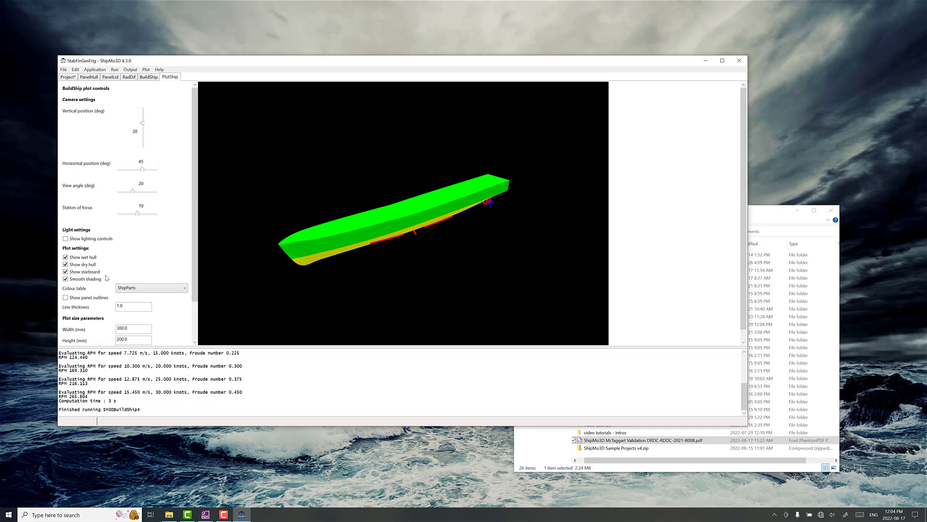
pyautogui.click(86, 298)
pyautogui.moveTo(143, 126); pyautogui.dragTo(136, 136)
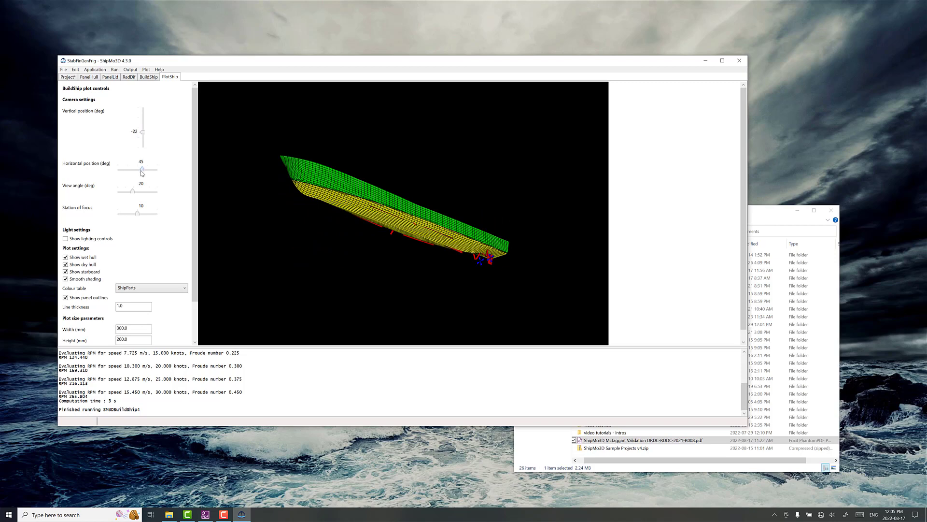
pyautogui.moveTo(133, 195); pyautogui.dragTo(120, 192)
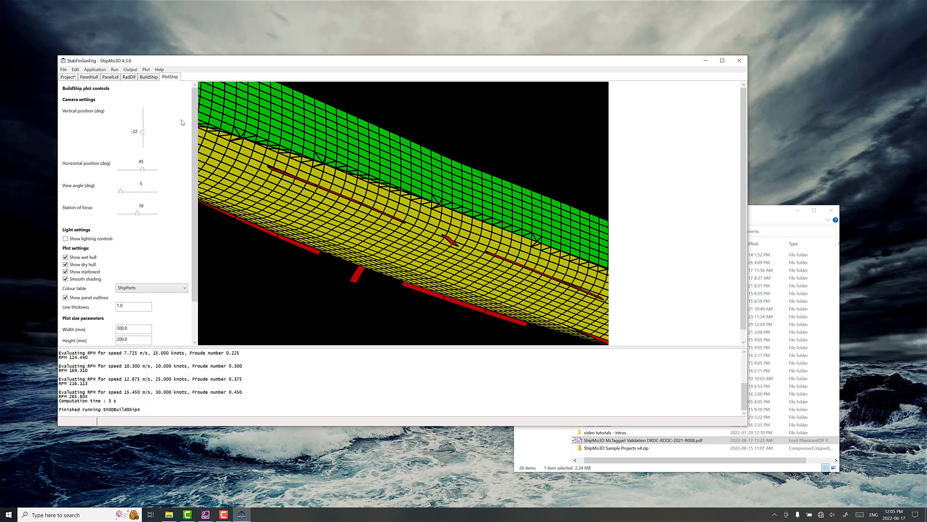
# Return to the BuildShip inputs, open the stabilizer fin pair's properties to check the roll velocity gain, and close them without changes.
pyautogui.click(149, 78)
pyautogui.scroll(-10, 193, 241)
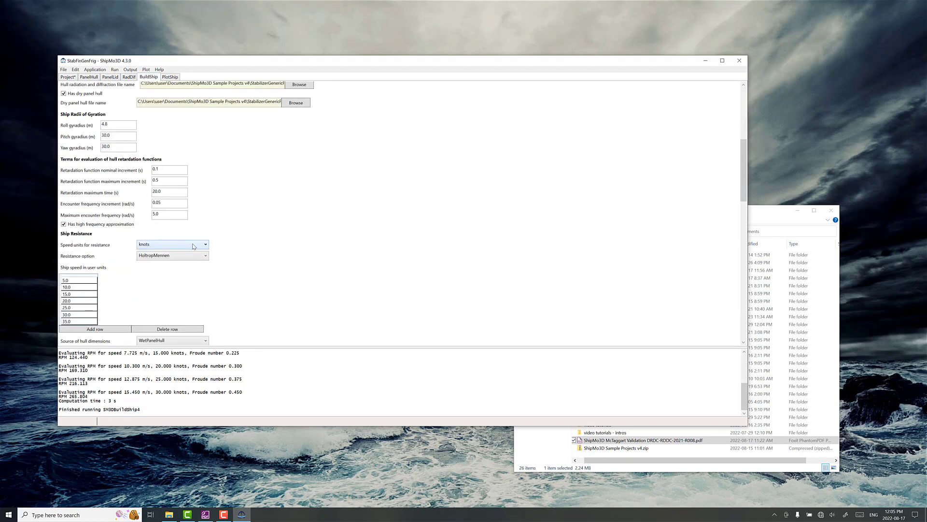
pyautogui.scroll(-5, 201, 246)
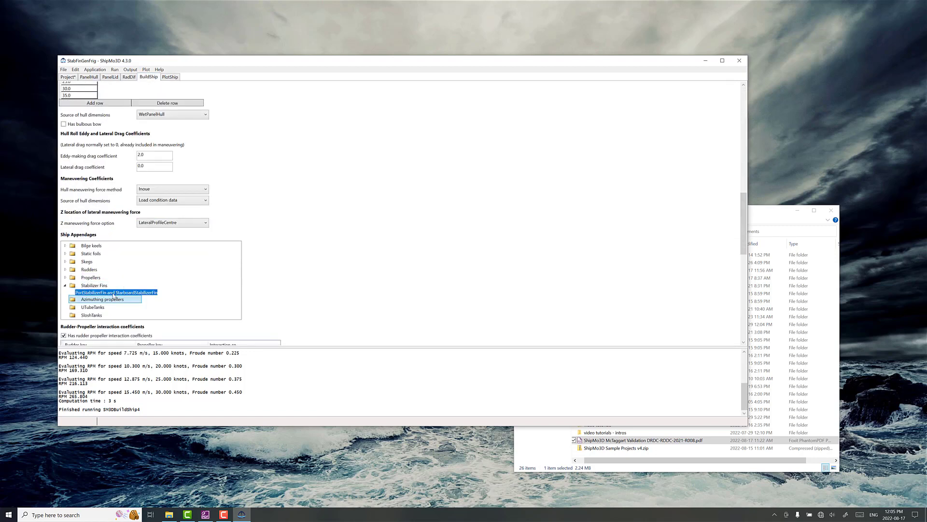
pyautogui.rightClick(114, 294)
pyautogui.click(58, 298)
pyautogui.scroll(-3, 215, 344)
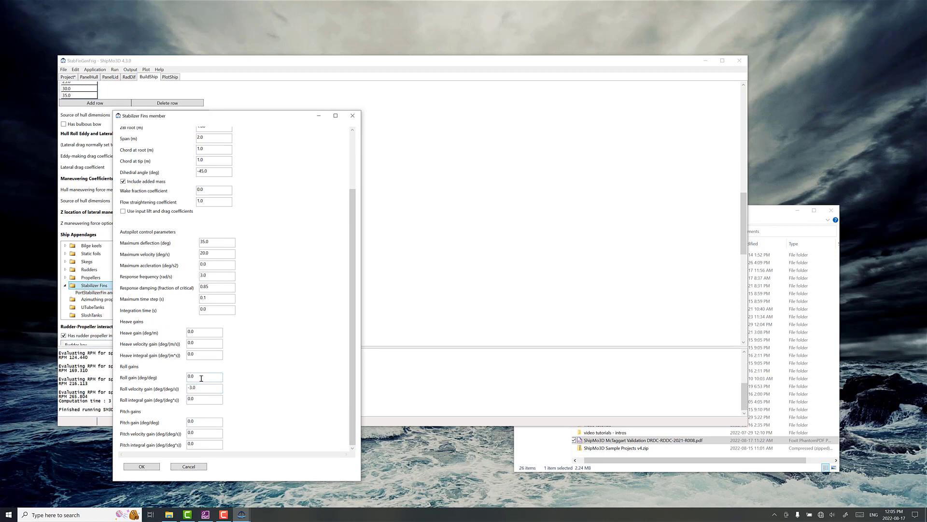
pyautogui.moveTo(199, 390); pyautogui.dragTo(186, 390)
pyautogui.click(189, 466)
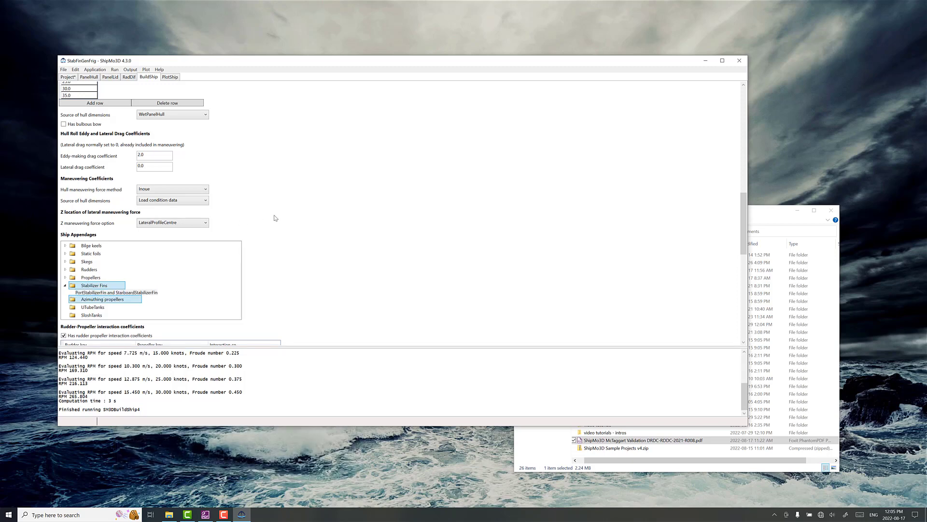
pyautogui.scroll(-3, 276, 215)
pyautogui.click(145, 170)
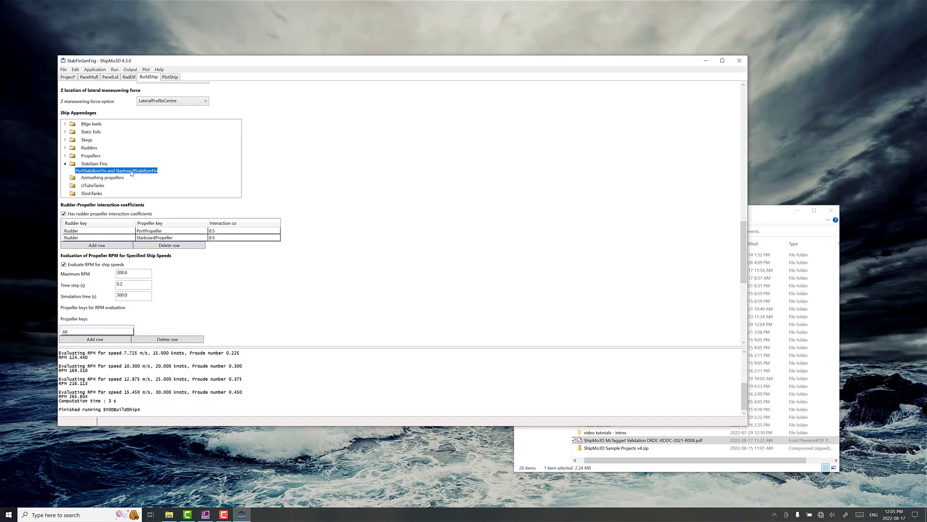
pyautogui.click(282, 178)
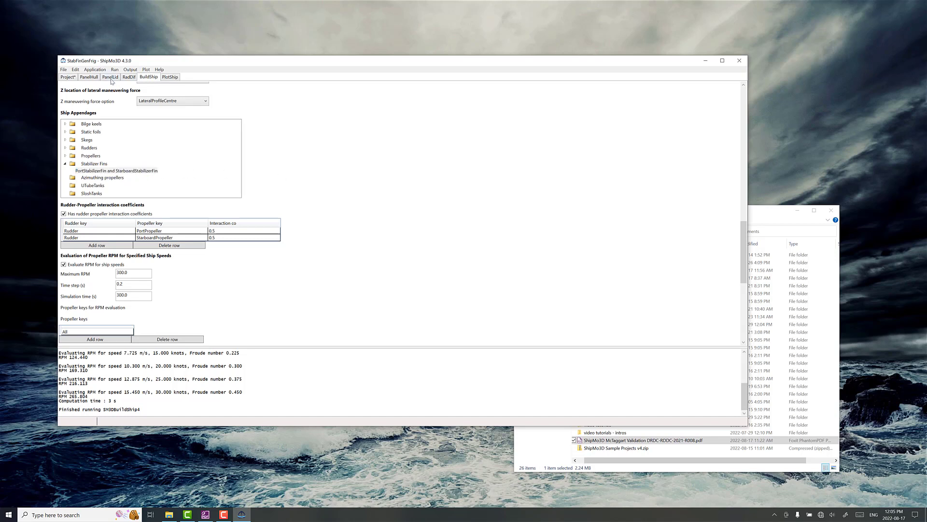
pyautogui.click(122, 170)
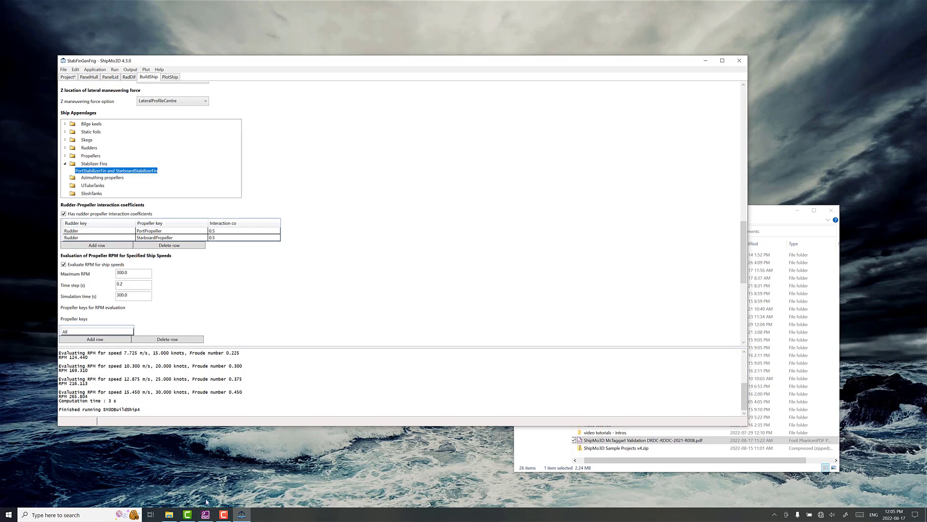
# Switch to Foxit PhantomPDF to read Figures 57 and 58 on the frigate model and roll amplitude, and return to ShipMo3D.
pyautogui.click(209, 515)
pyautogui.scroll(-10, 293, 256)
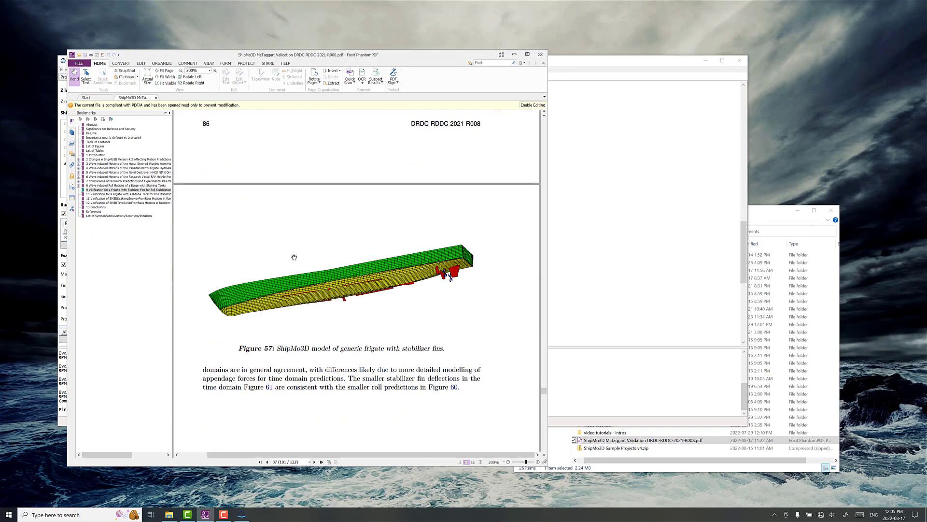
pyautogui.scroll(-10, 292, 256)
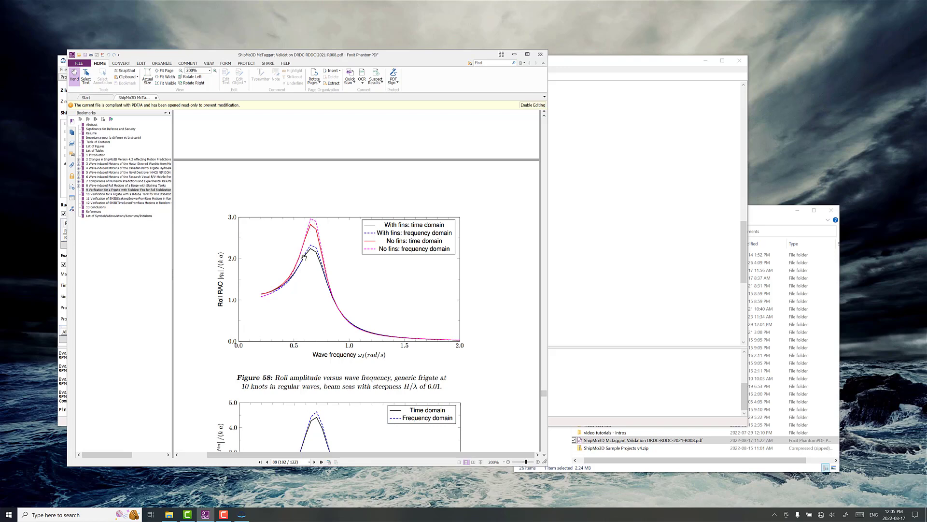
pyautogui.click(514, 54)
pyautogui.click(451, 184)
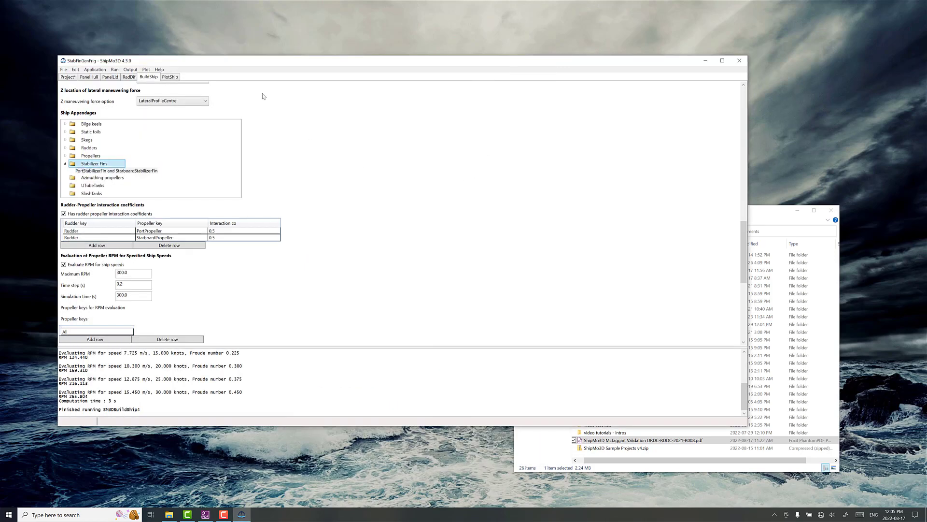
# Add the existing SeakeepRegular file StabFinGenFrigSeakeepRegular4.s3i to the project and set its ship for motion database to StabFinGenFrigShipForMotionDB.bin.
pyautogui.click(63, 70)
pyautogui.moveTo(60, 112)
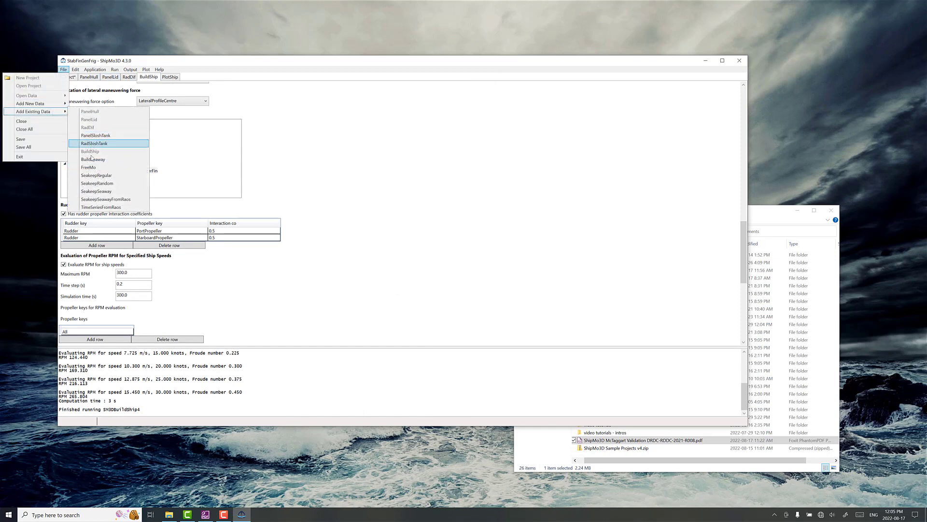
pyautogui.click(94, 177)
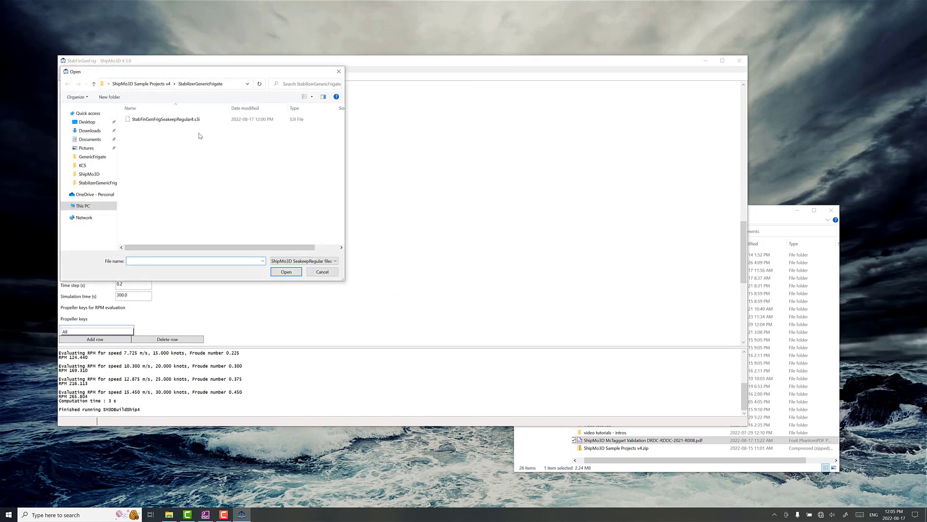
pyautogui.click(145, 121)
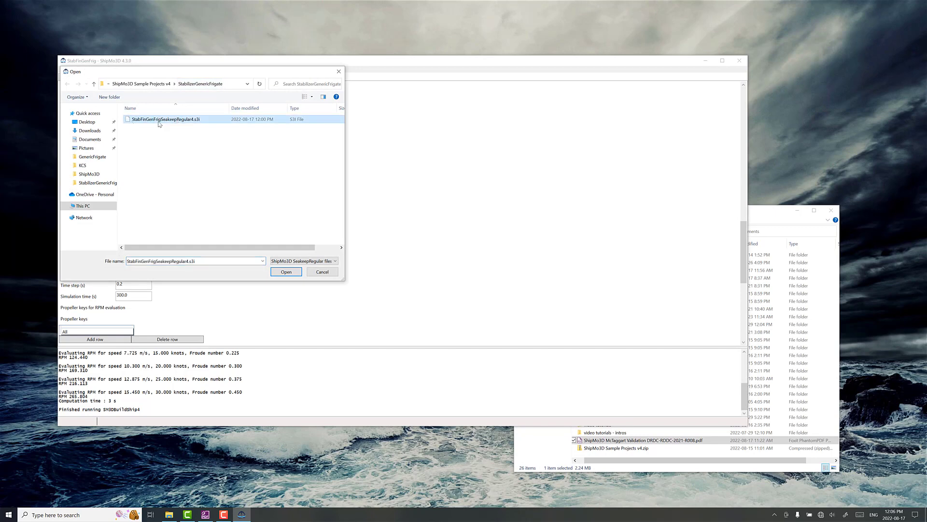
pyautogui.click(276, 273)
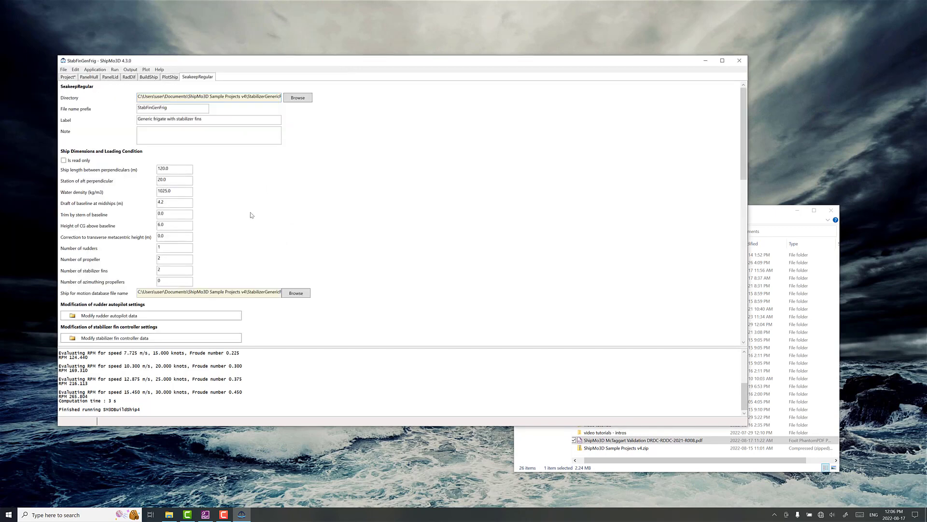
pyautogui.click(294, 293)
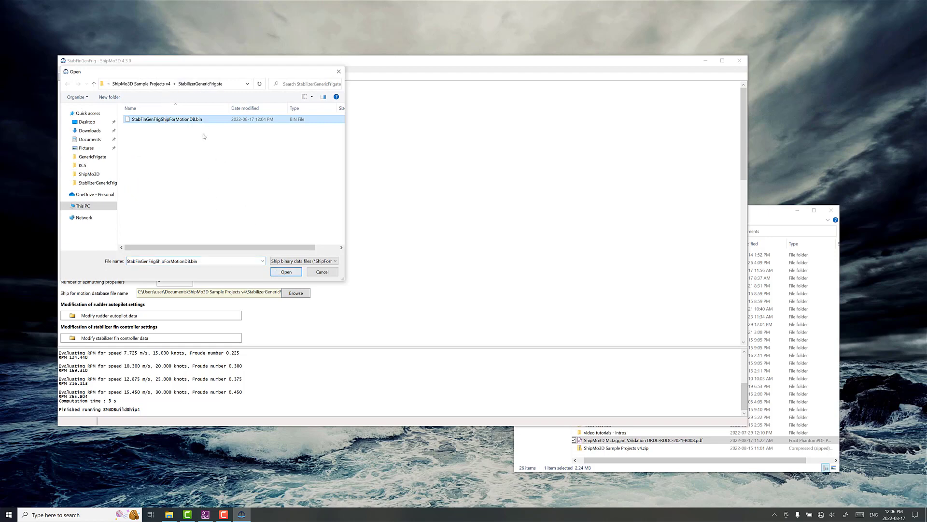
pyautogui.click(284, 272)
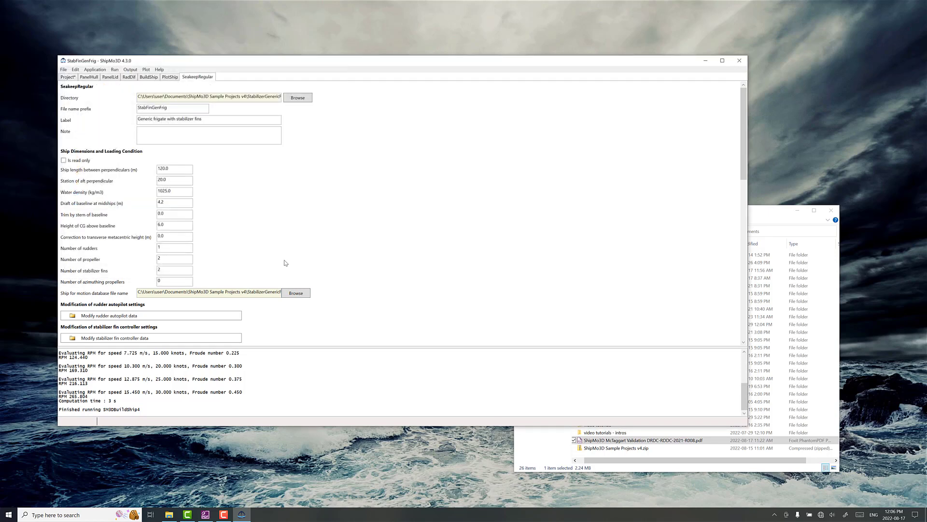
# Review the speed, sea direction and wave frequency inputs, run the SeakeepRegular computation, and dismiss the completion message.
pyautogui.scroll(-6, 271, 242)
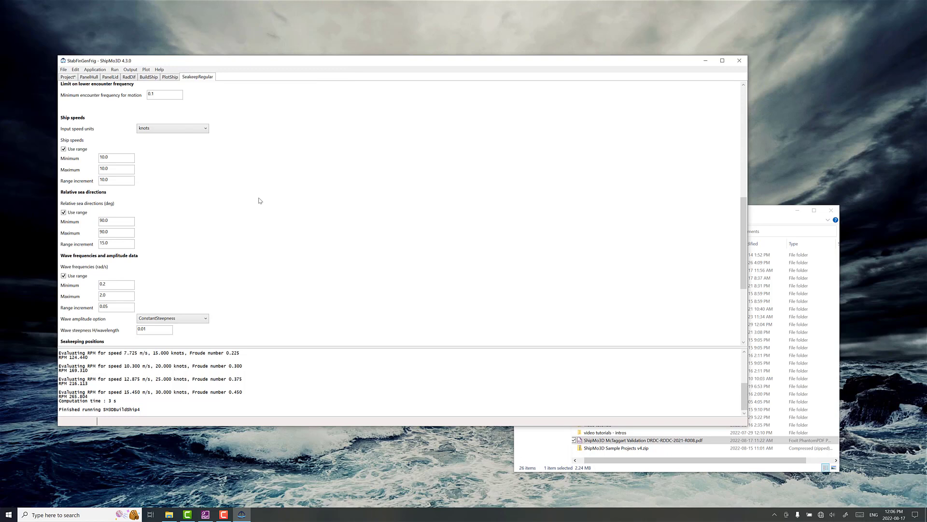
pyautogui.scroll(-5, 260, 202)
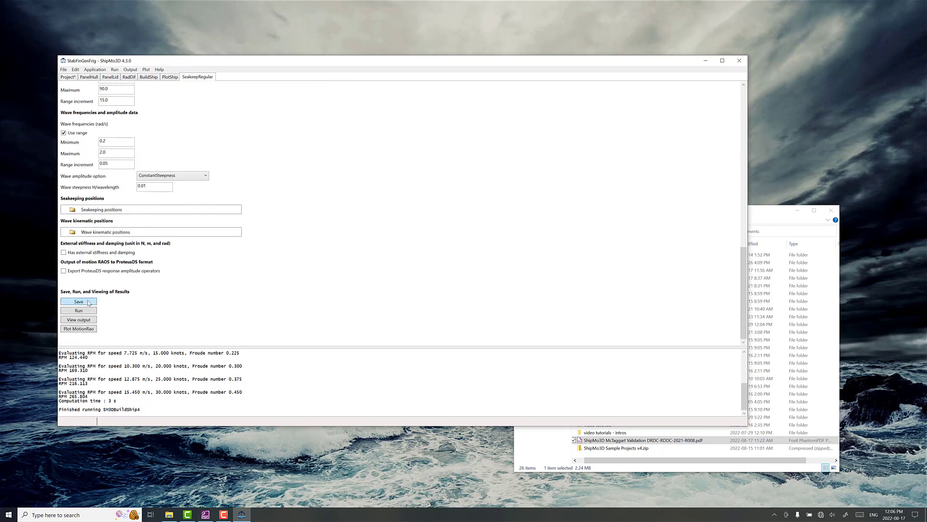
pyautogui.click(80, 310)
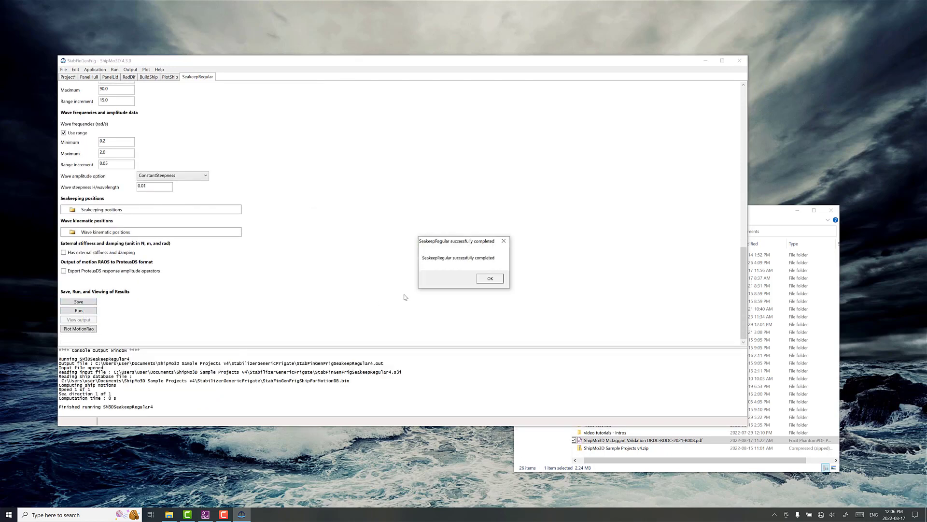
pyautogui.click(489, 278)
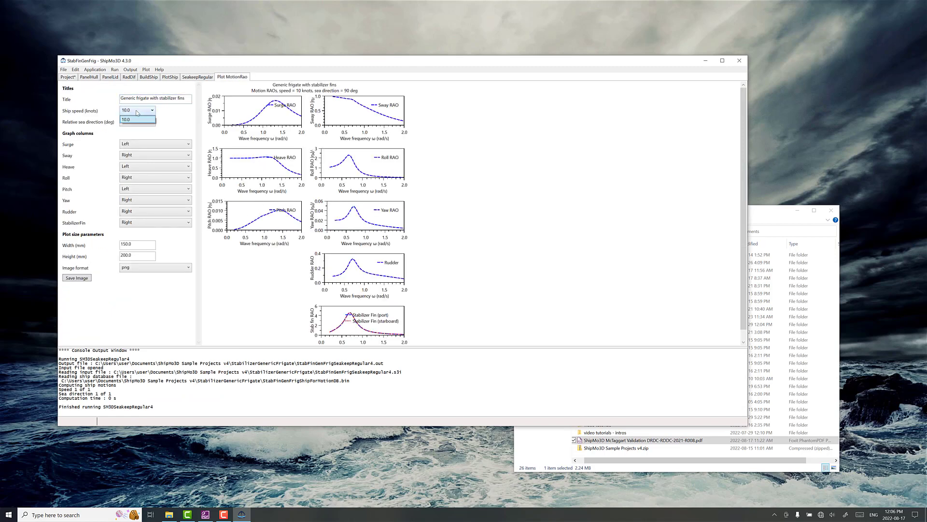
# View the motion RAO plots for a ship speed of 10.0 knots and sea direction of 90.0 degrees, and read the roll RAO peak.
pyautogui.click(131, 122)
pyautogui.click(131, 130)
pyautogui.click(344, 162)
pyautogui.moveTo(343, 157); pyautogui.dragTo(348, 156)
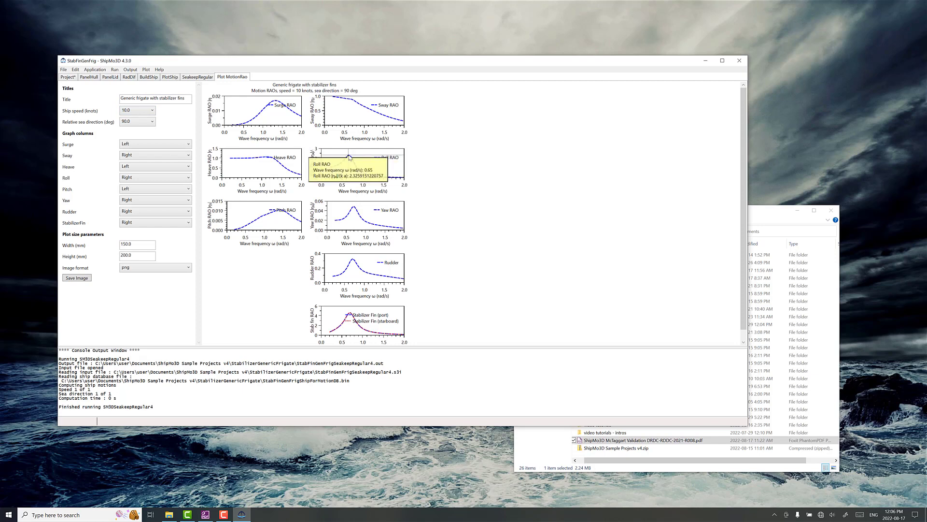
pyautogui.moveTo(349, 157); pyautogui.dragTo(409, 179)
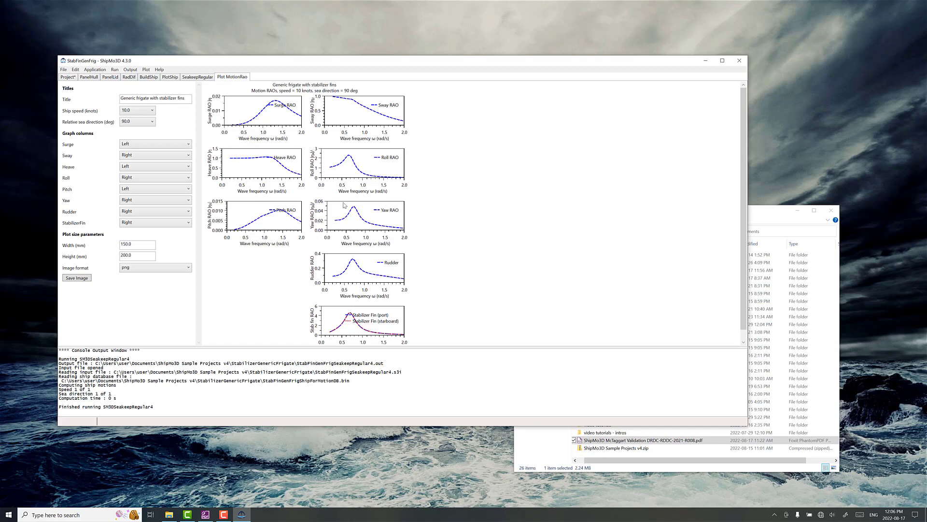
# Look up the stabilizer fin pair among the BuildShip appendages again and go back to the motion RAO plots.
pyautogui.click(150, 76)
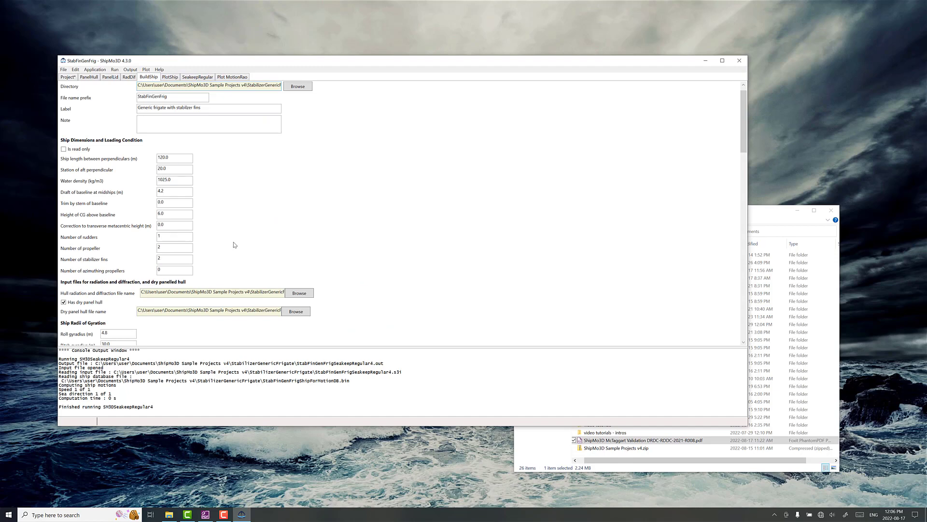
pyautogui.scroll(-5, 231, 247)
pyautogui.scroll(-10, 228, 250)
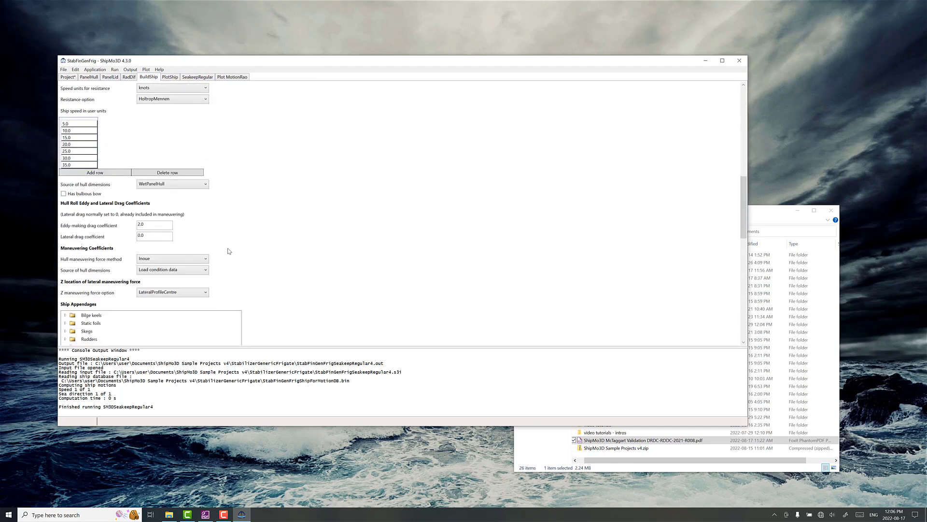
pyautogui.click(113, 293)
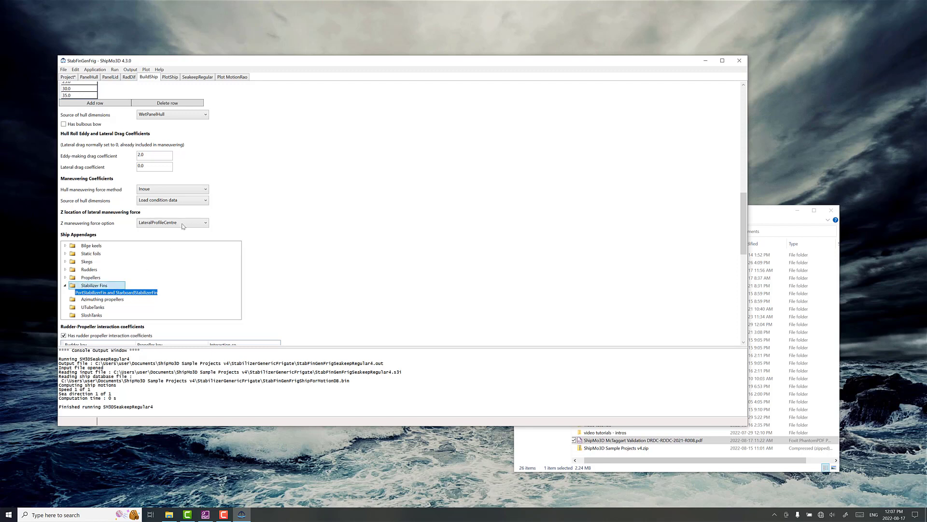
pyautogui.click(226, 79)
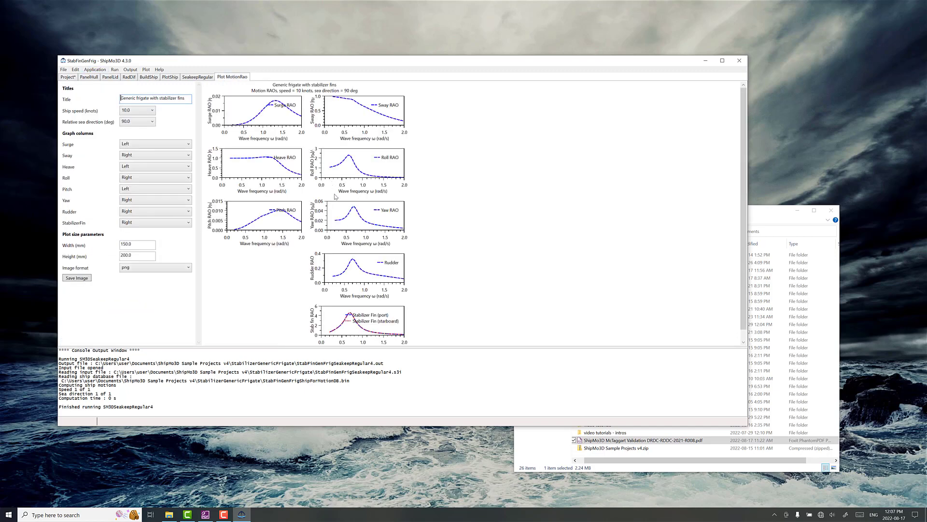